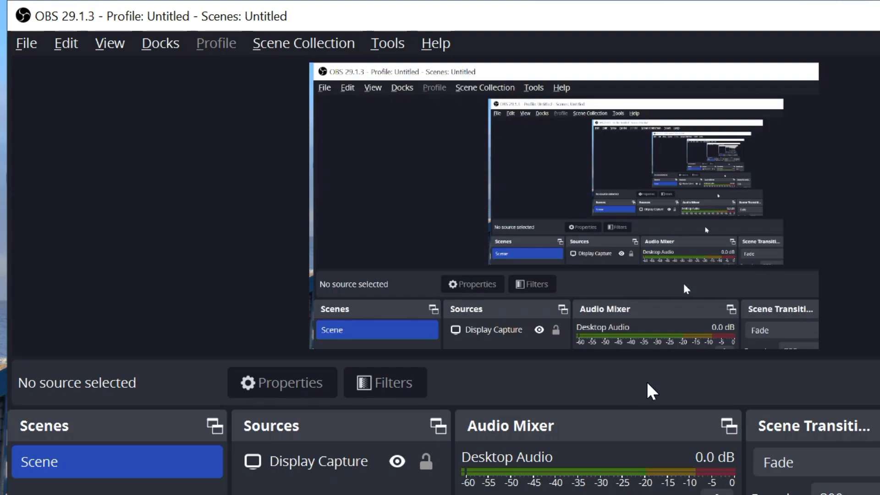
# Launch Microsoft Word with a new blank document
pyautogui.press('super+r')
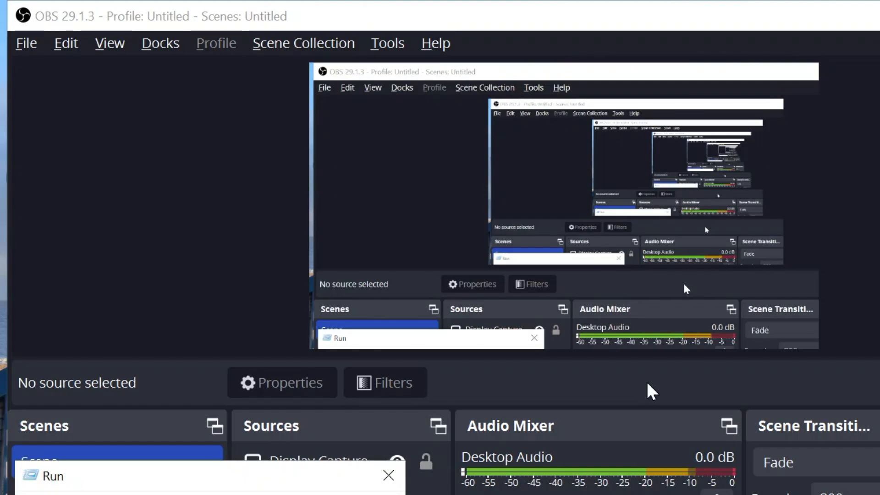
pyautogui.press('Return')
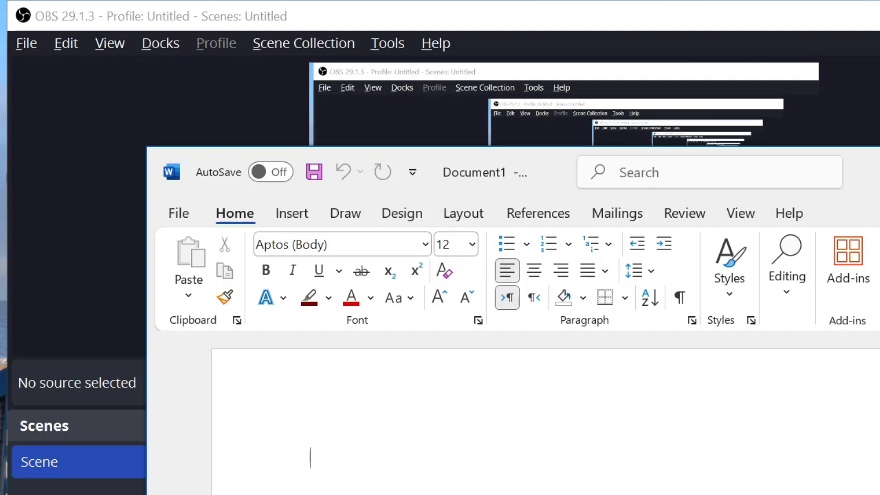
# Start a hyperlink to a web page in the blank document and enter https//btp.rf.gd as its address
pyautogui.hotkey('ctrl', 'k')
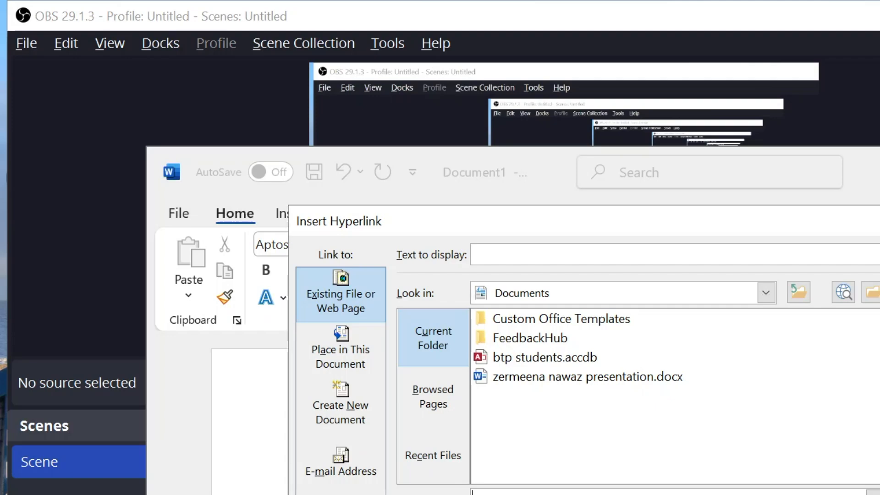
pyautogui.write('h')
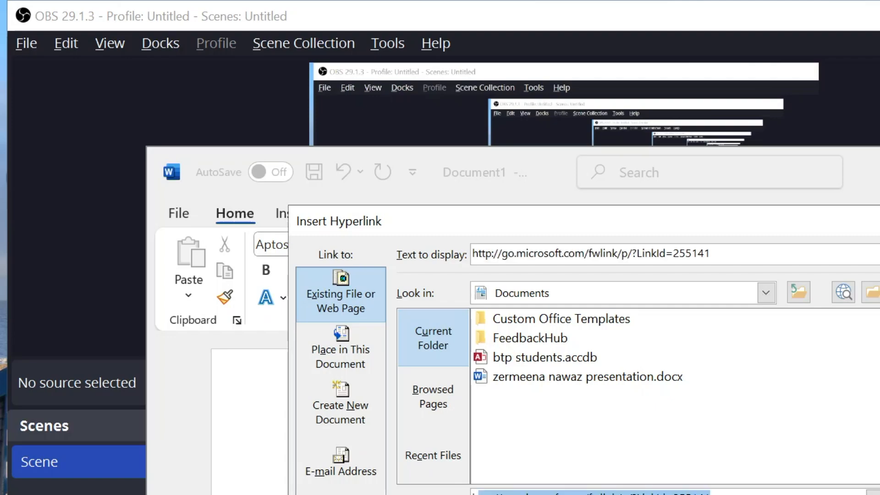
pyautogui.write('ttps')
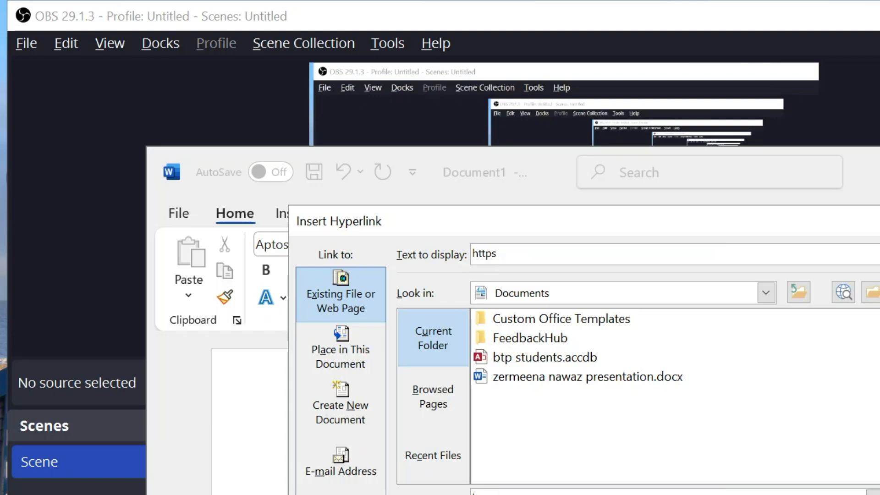
pyautogui.write('//btp.rf.gd')
pyautogui.press('Tab')
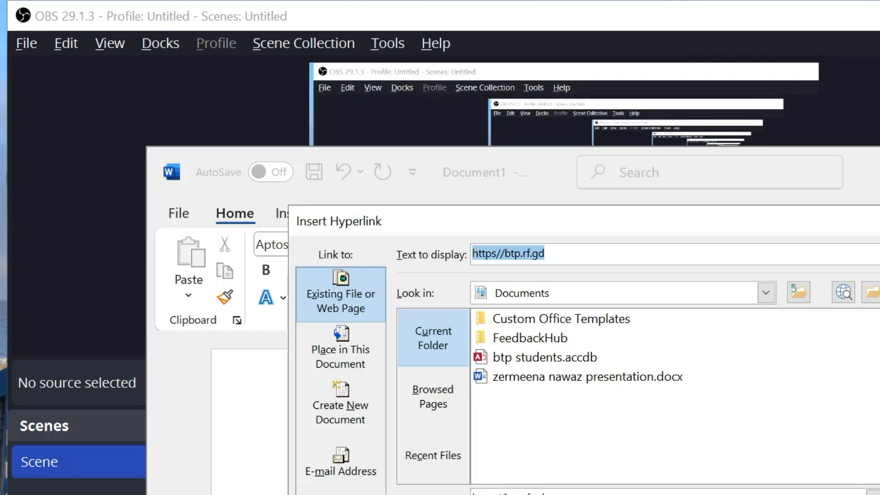
# Set the web link's display text to "blind tech pakistan official web site" and insert it
pyautogui.press('BackSpace')
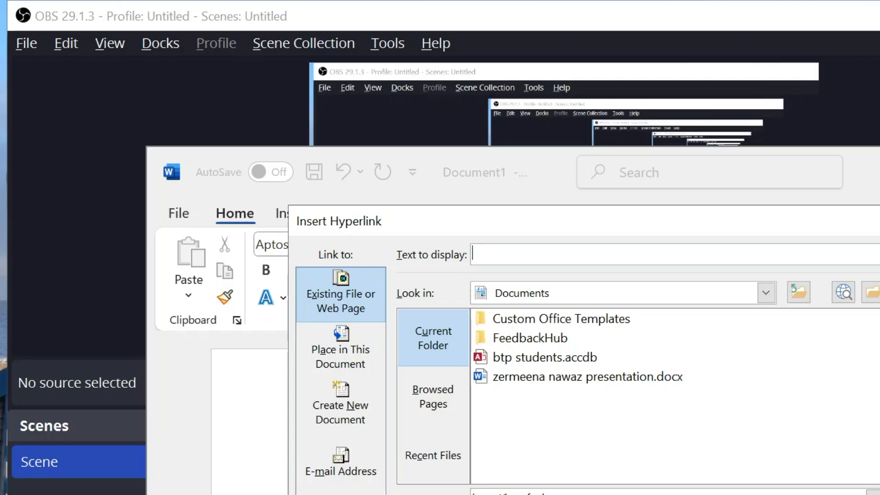
pyautogui.write('blind ')
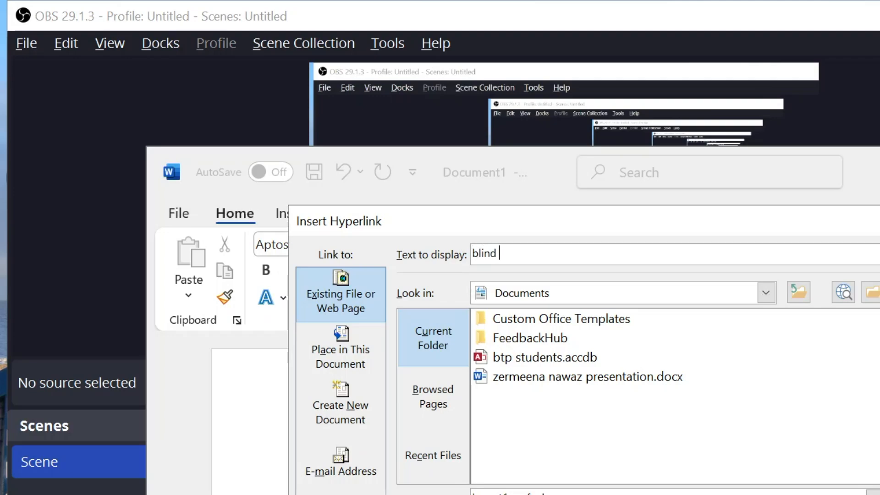
pyautogui.write('tech pakis')
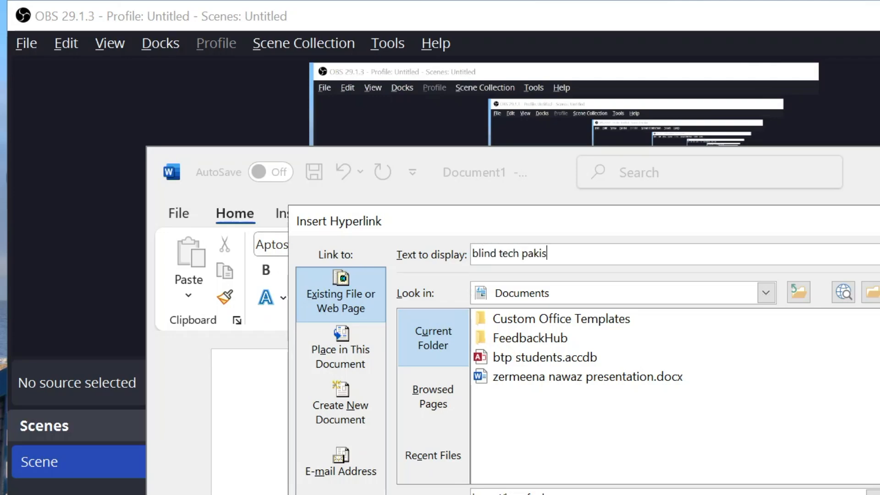
pyautogui.write('tan official web site')
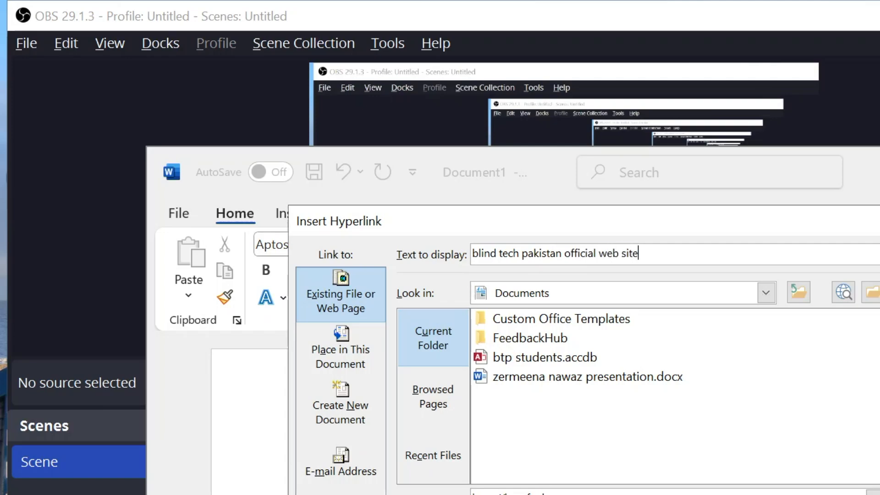
pyautogui.hotkey('ctrl', 'a')
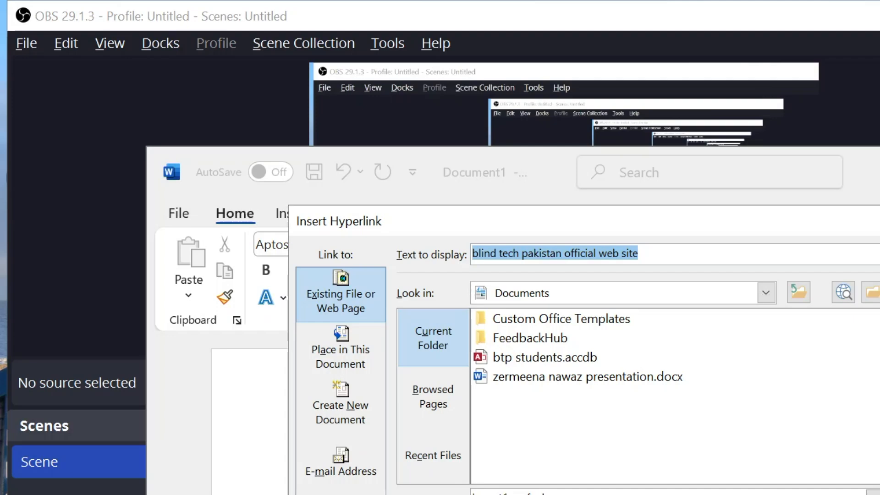
pyautogui.press('Return')
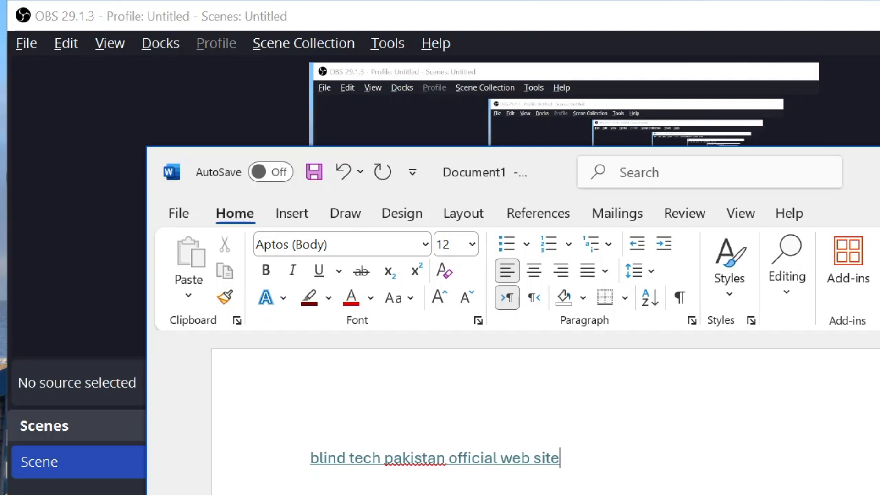
# On a new line below the web site link, start an e-mail address hyperlink and paste the contact's e-mail address
pyautogui.press('Return')
pyautogui.hotkey('ctrl', 'k')
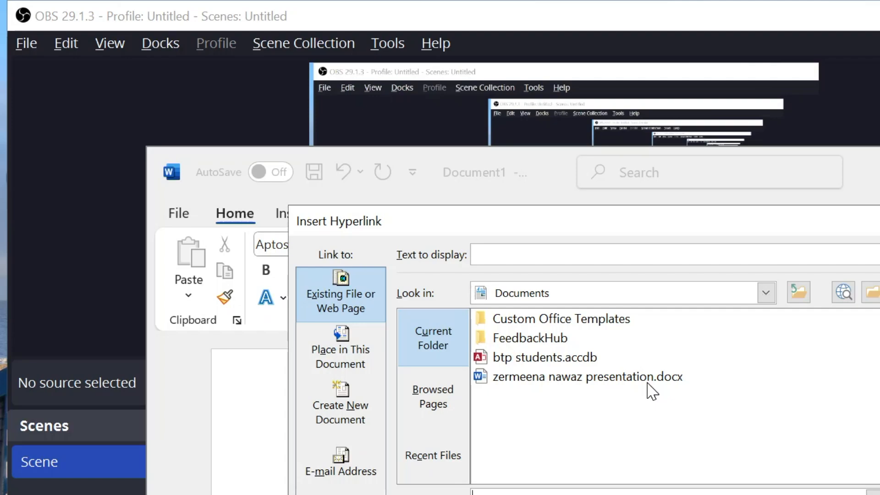
pyautogui.press('Tab')
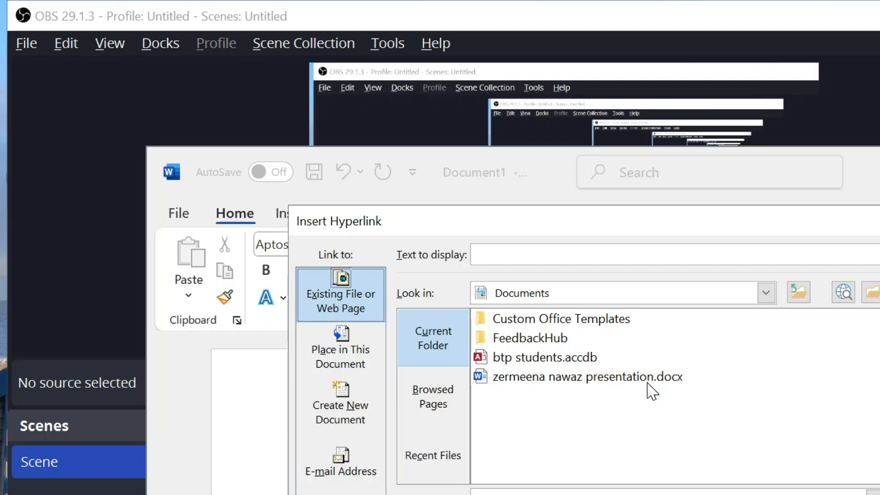
pyautogui.press('Down')
pyautogui.press('Down')
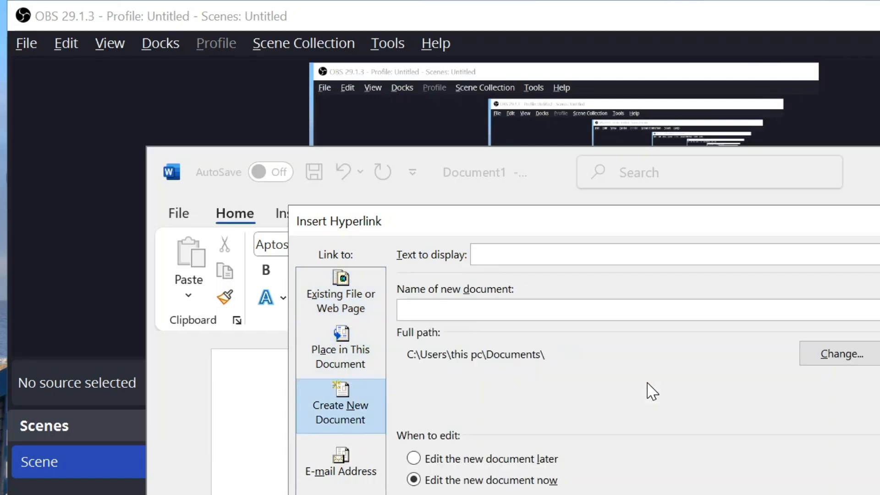
pyautogui.press('Down')
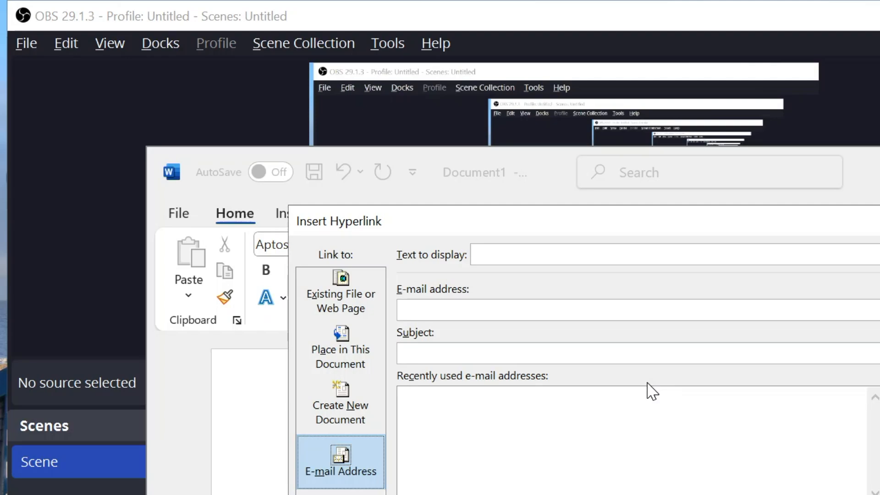
pyautogui.press('Tab')
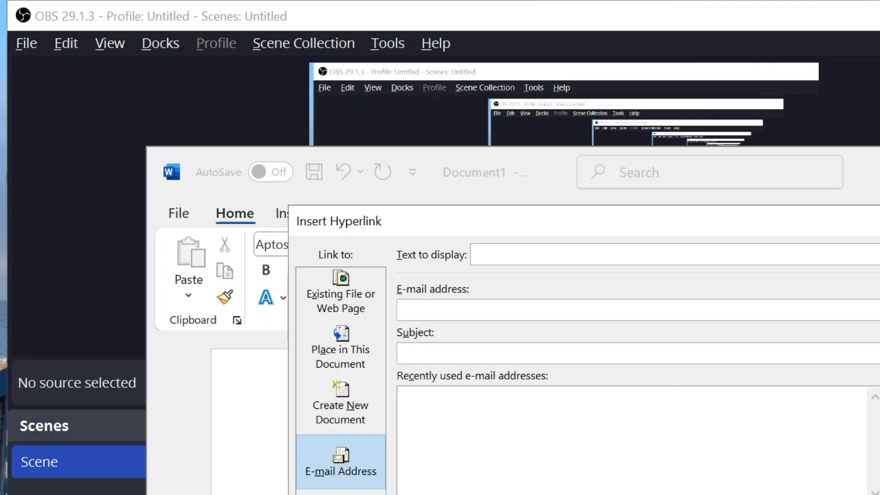
pyautogui.hotkey('ctrl', 'v')
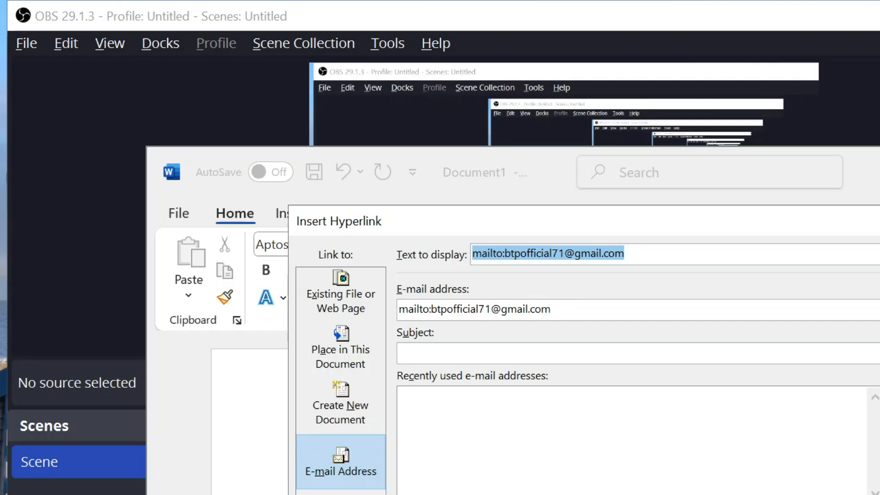
# Leave the subject blank, replace the e-mail link's display text with "mailUs" and insert the link
pyautogui.press('Tab')
pyautogui.press('Tab')
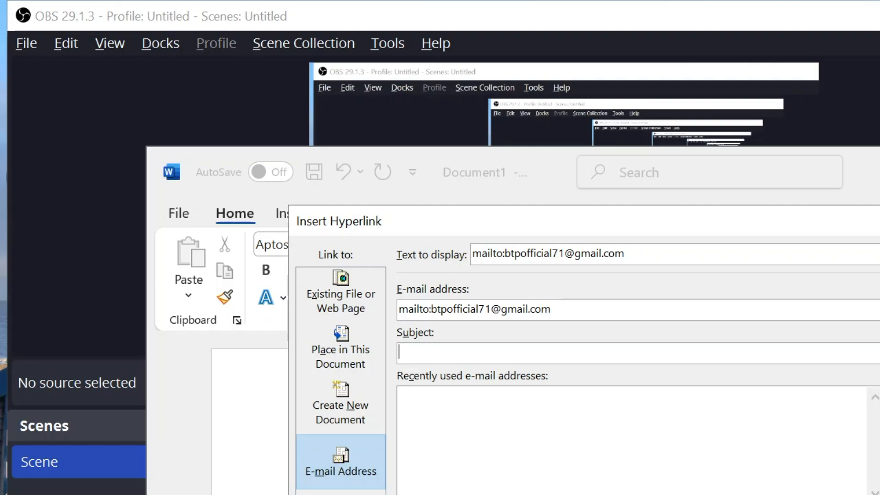
pyautogui.press('Tab')
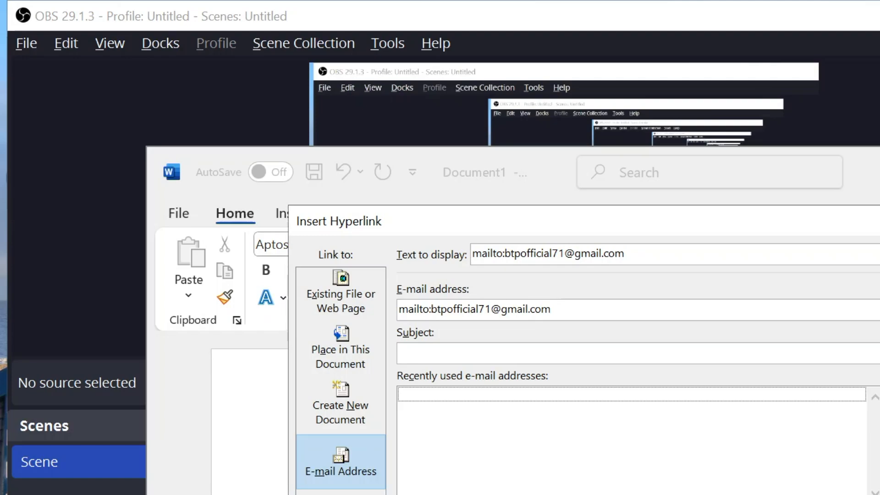
pyautogui.hotkey('alt', 't')
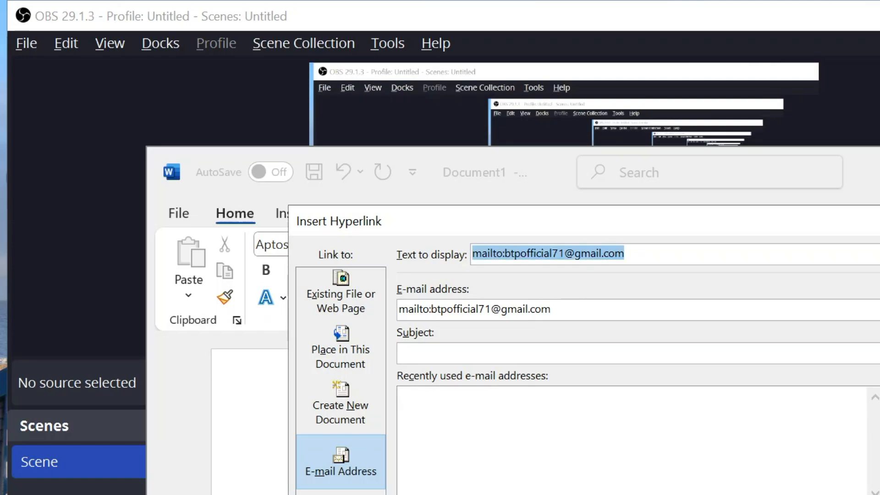
pyautogui.press('BackSpace')
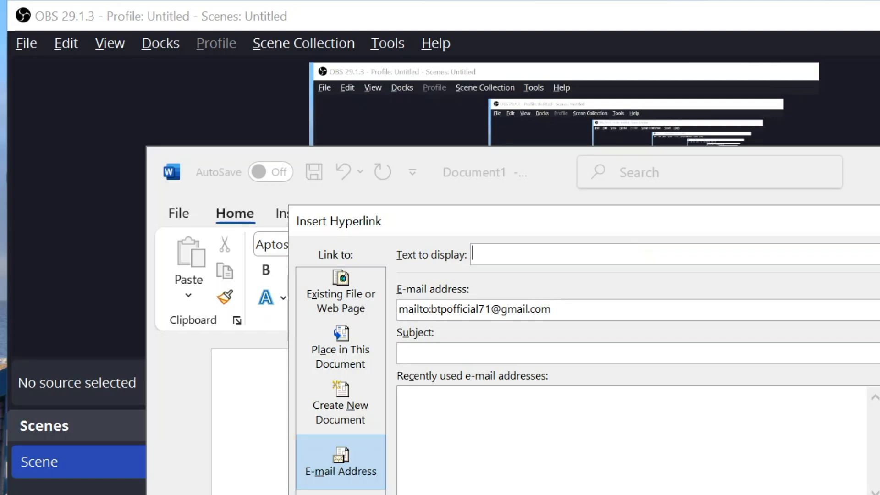
pyautogui.write('mailUs')
pyautogui.press('Return')
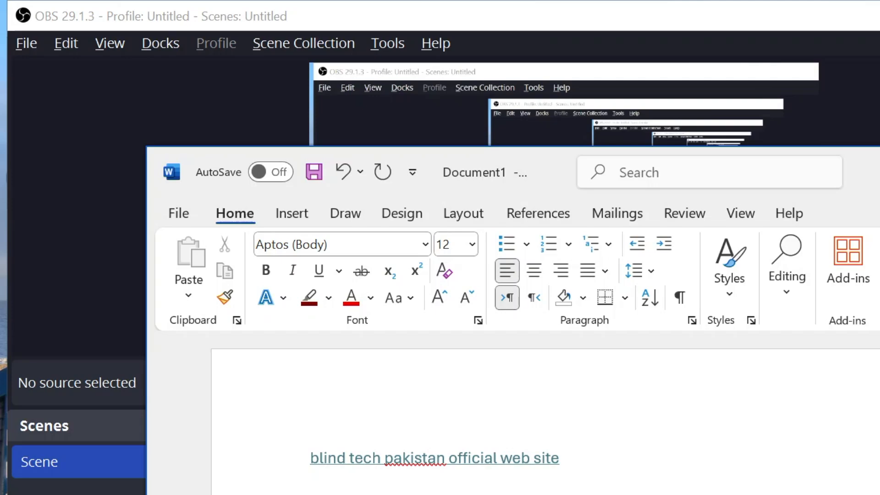
# Add blank lines below the mailUs link and place the insertion point on an empty line
pyautogui.press('Return')
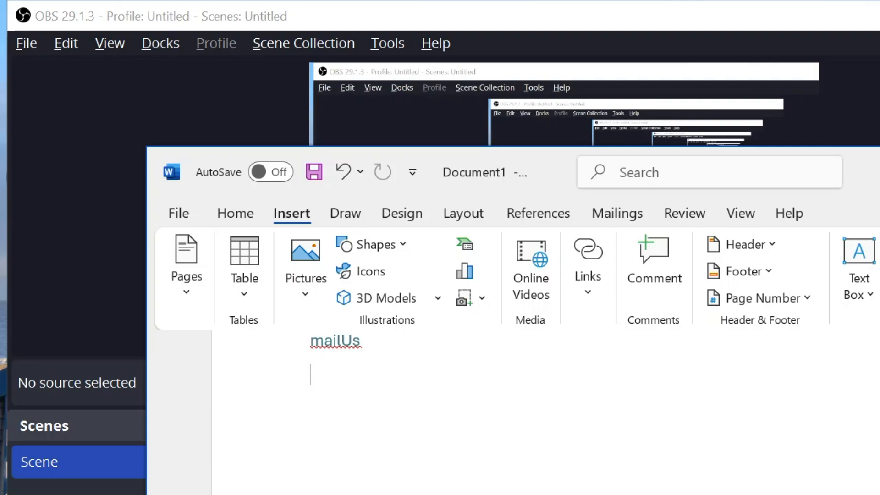
pyautogui.press('Up')
pyautogui.press('Up')
pyautogui.press('Down')
pyautogui.press('Down')
pyautogui.press('Return')
pyautogui.press('Return')
pyautogui.press('Up')
pyautogui.press('Up')
pyautogui.press('Up')
pyautogui.press('Up')
pyautogui.press('Down')
# Start a hyperlink to a place in this document and choose the page8 bookmark as its target
pyautogui.hotkey('ctrl', 'k')
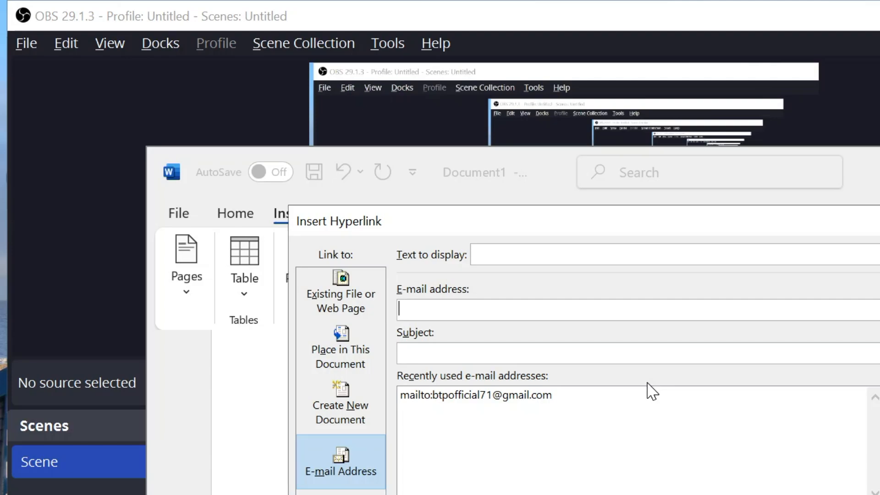
pyautogui.hotkey('alt', 'm')
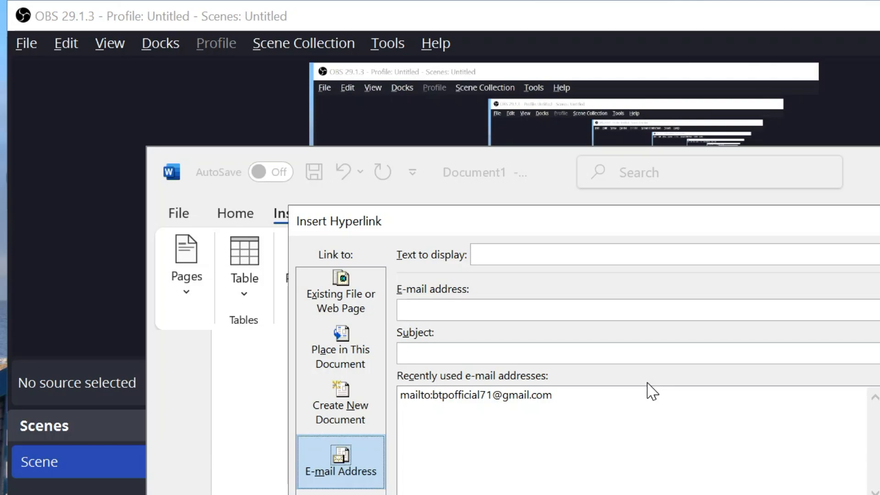
pyautogui.press('Up')
pyautogui.press('Up')
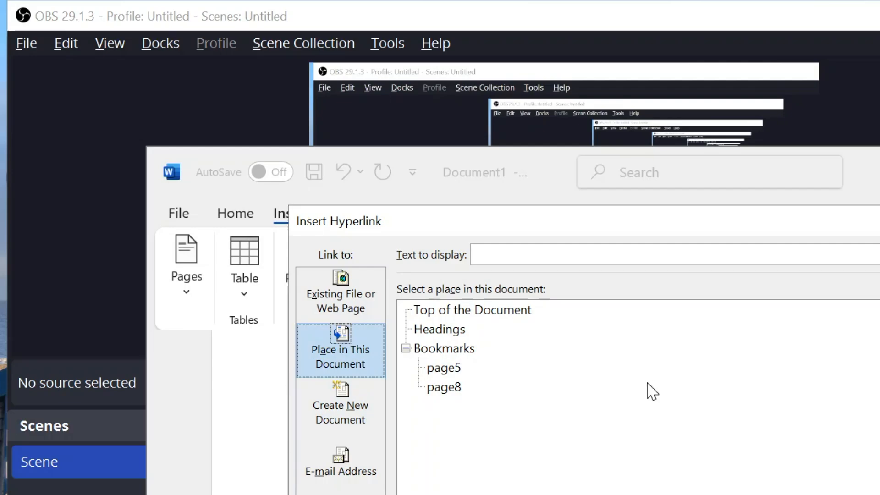
pyautogui.press('Tab')
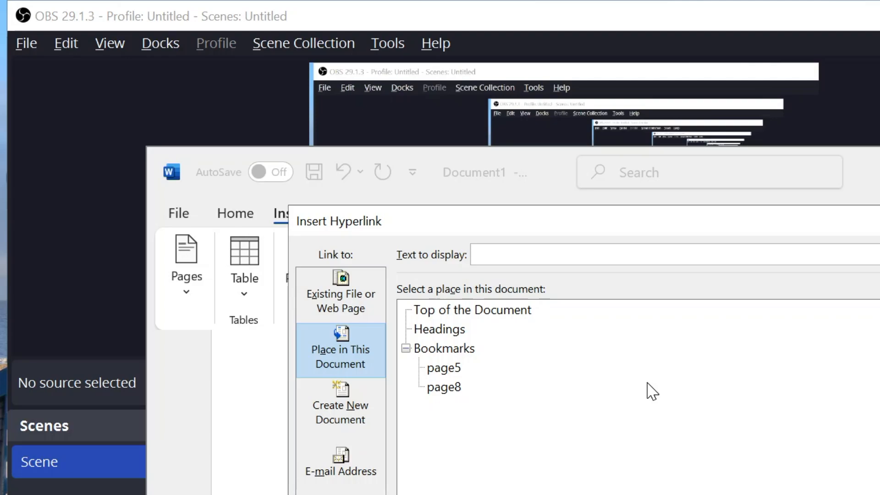
pyautogui.press('Tab')
pyautogui.press('Down')
pyautogui.press('Down')
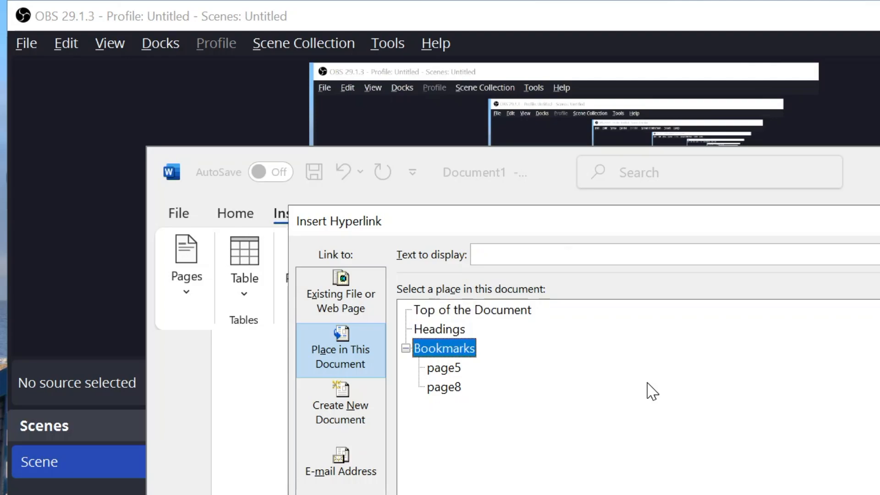
pyautogui.hotkey('shift', 'Tab')
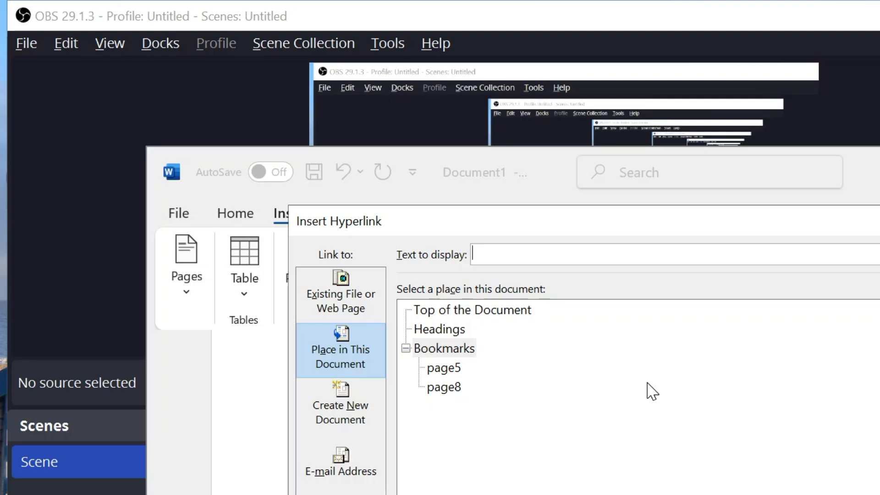
pyautogui.press('Tab')
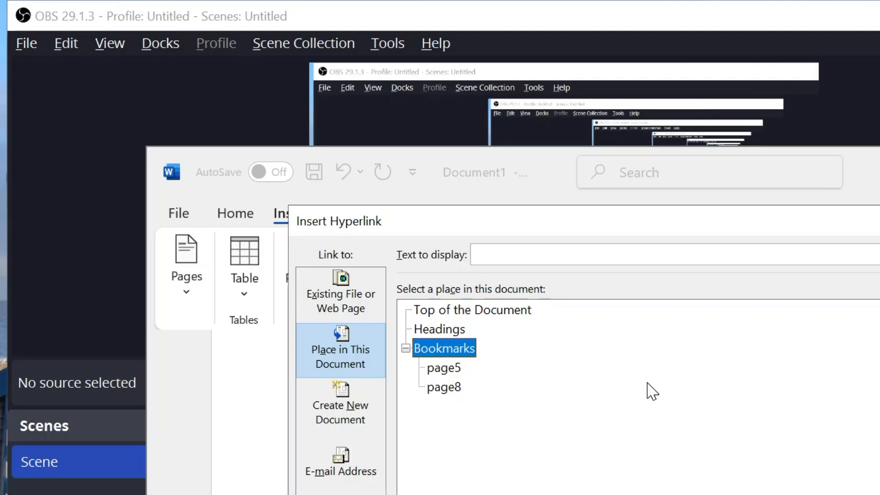
pyautogui.press('Down')
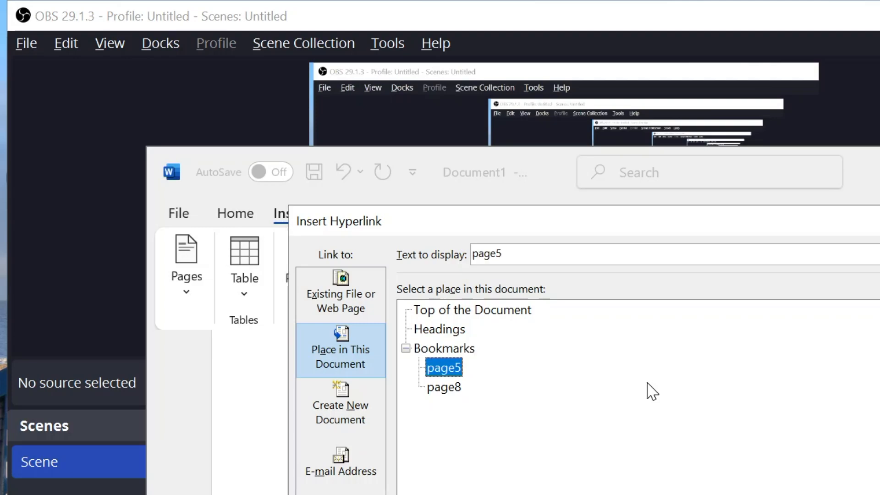
pyautogui.press('Down')
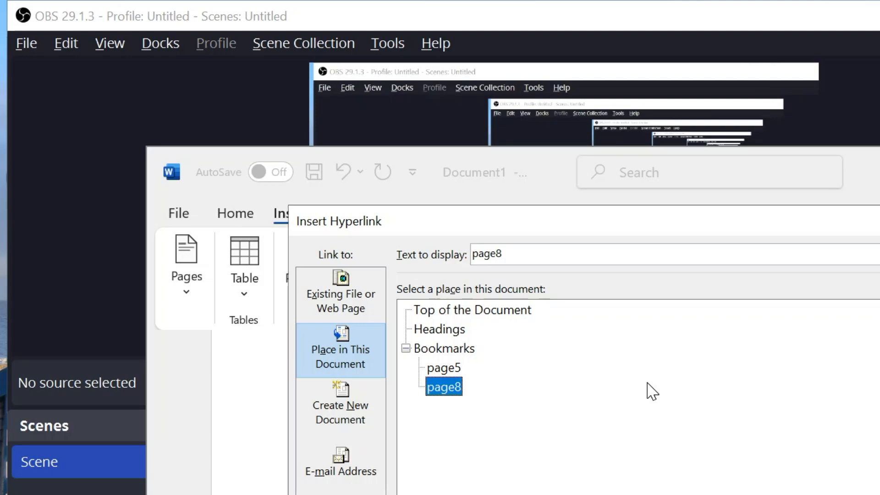
# Replace the bookmark link's display text with "visit to the page8" and insert the link
pyautogui.hotkey('shift', 'Tab')
pyautogui.hotkey('shift', 'Tab')
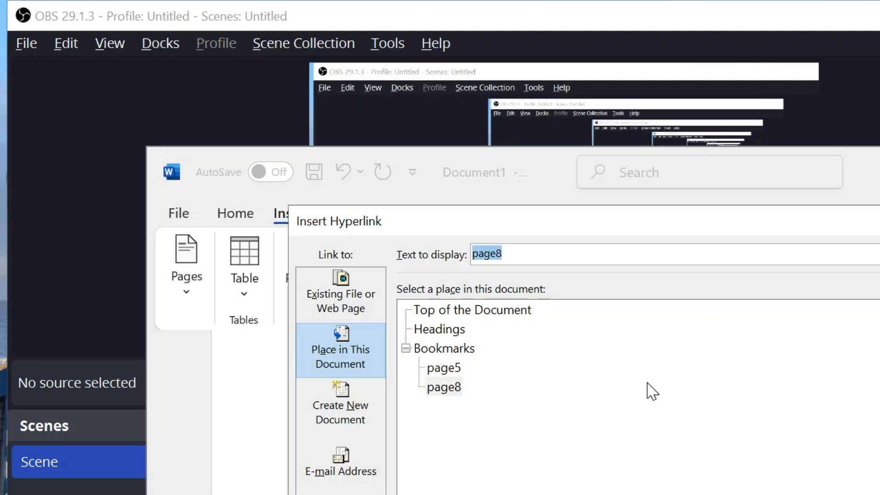
pyautogui.press('BackSpace')
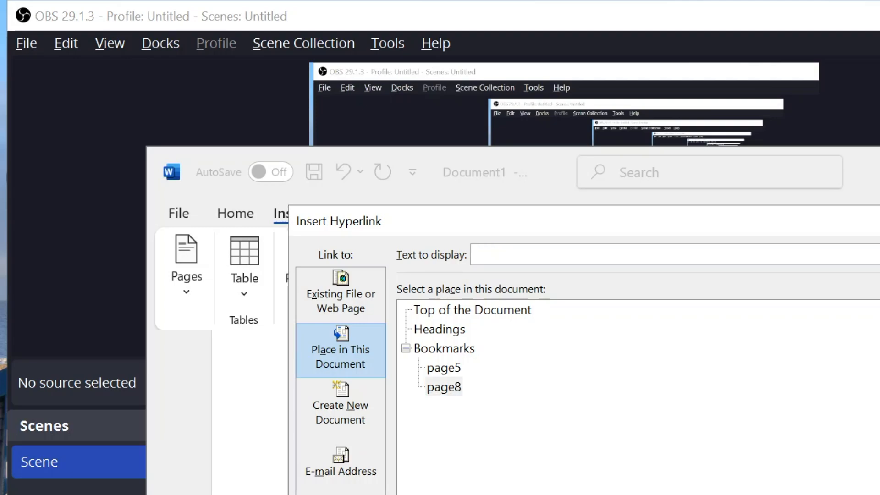
pyautogui.write('visit to the pag')
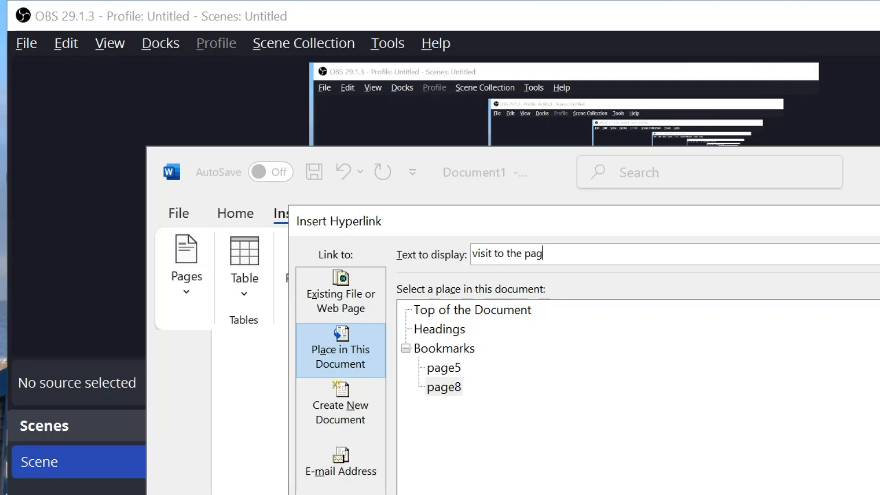
pyautogui.write('e8')
pyautogui.press('Return')
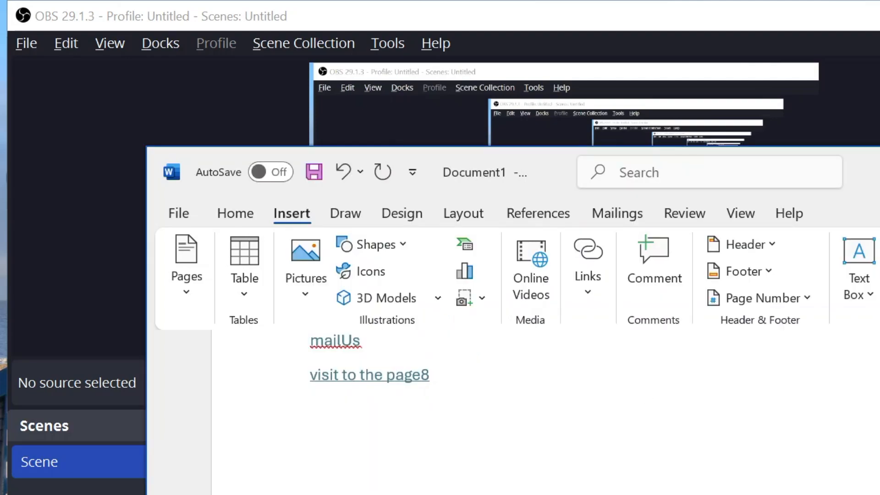
# On a new line below the page8 link, start a hyperlink to an existing file or web page
pyautogui.press('Return')
pyautogui.press('Return')
pyautogui.press('BackSpace')
pyautogui.hotkey('ctrl', 'k')
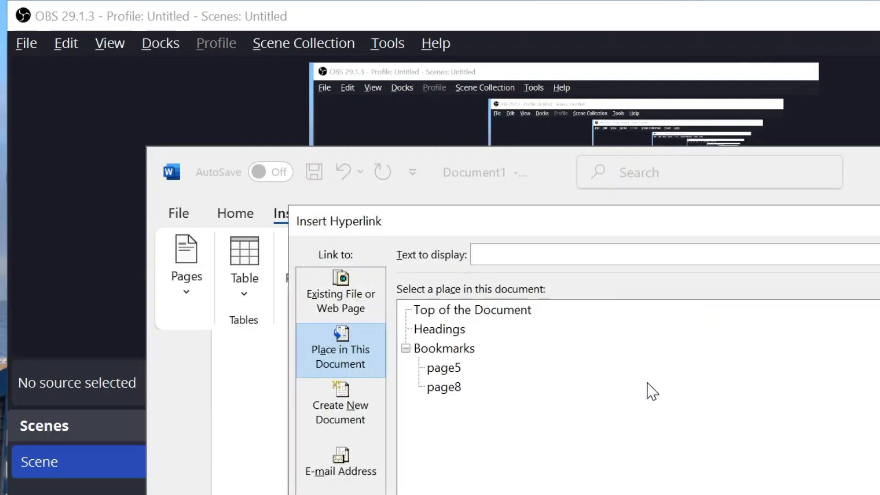
pyautogui.hotkey('alt', 'a')
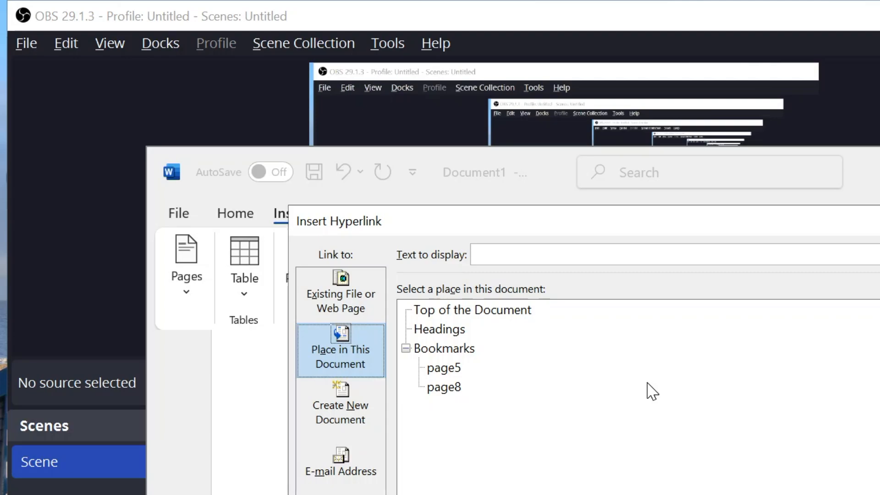
pyautogui.hotkey('alt', 'n')
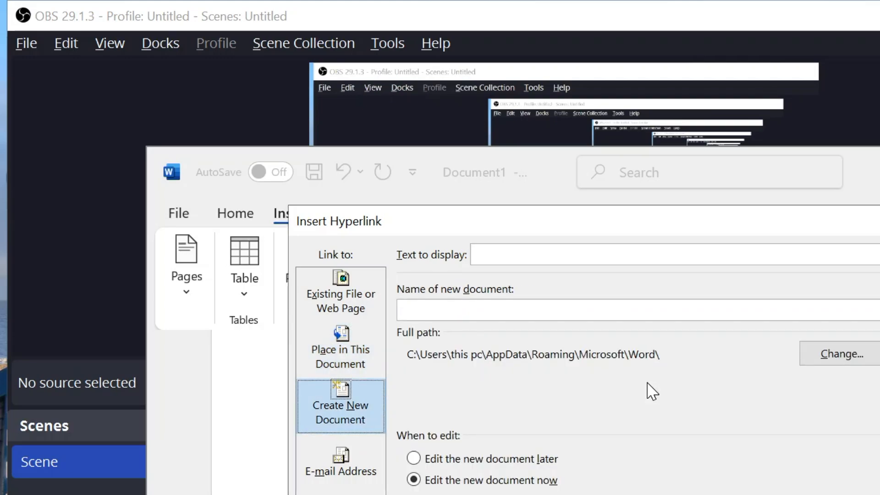
pyautogui.hotkey('alt', 'm')
pyautogui.hotkey('alt', 'x')
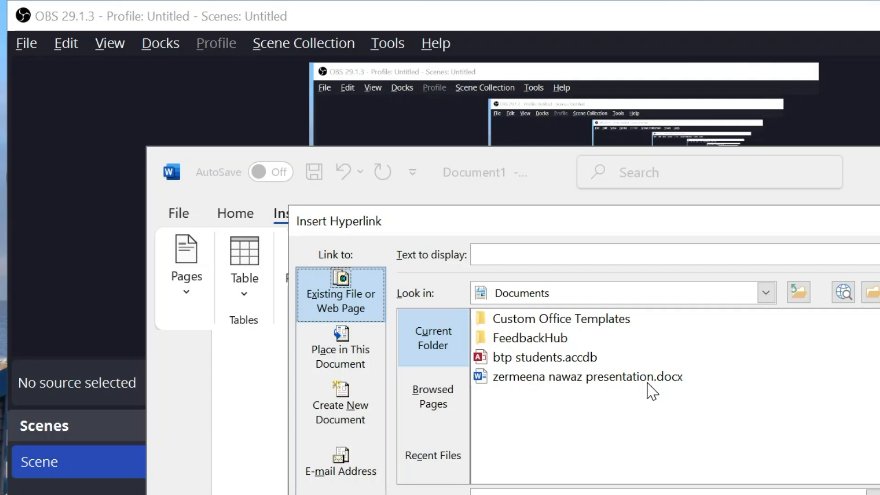
# Browse for the file to link to and open the "my document" folder on local disk (D:)
pyautogui.press('Tab')
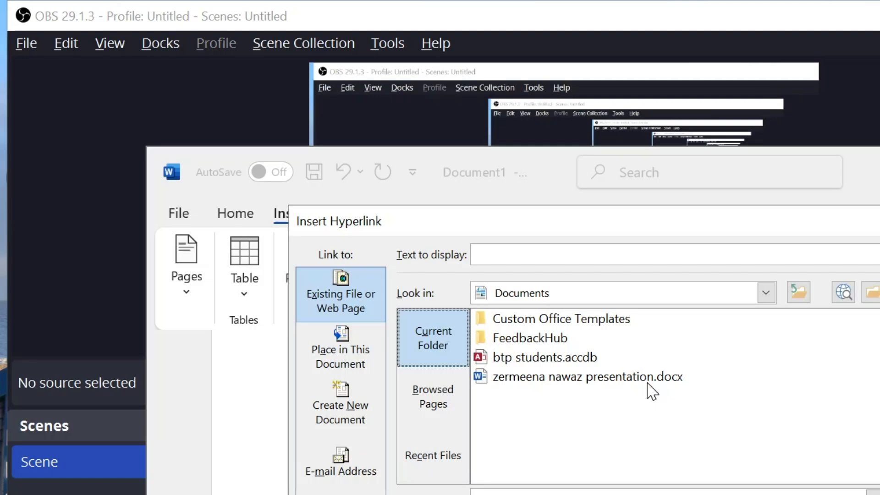
pyautogui.hotkey('alt', 'b')
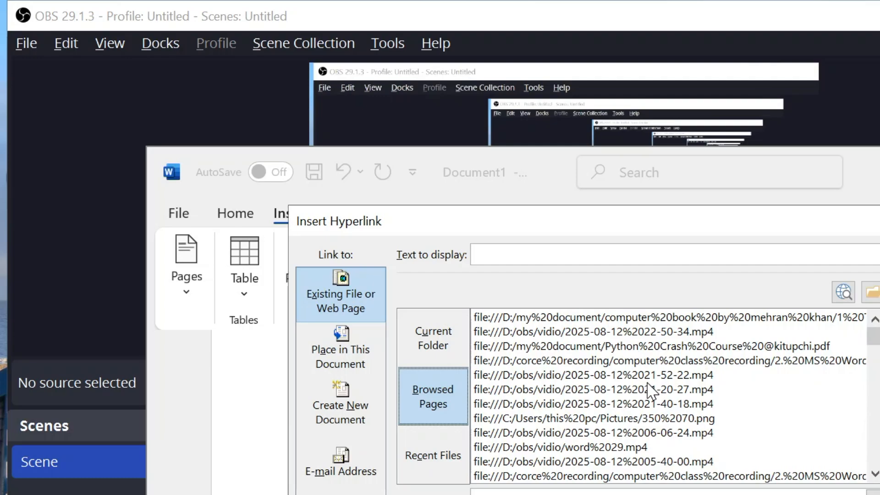
pyautogui.hotkey('alt', 'c')
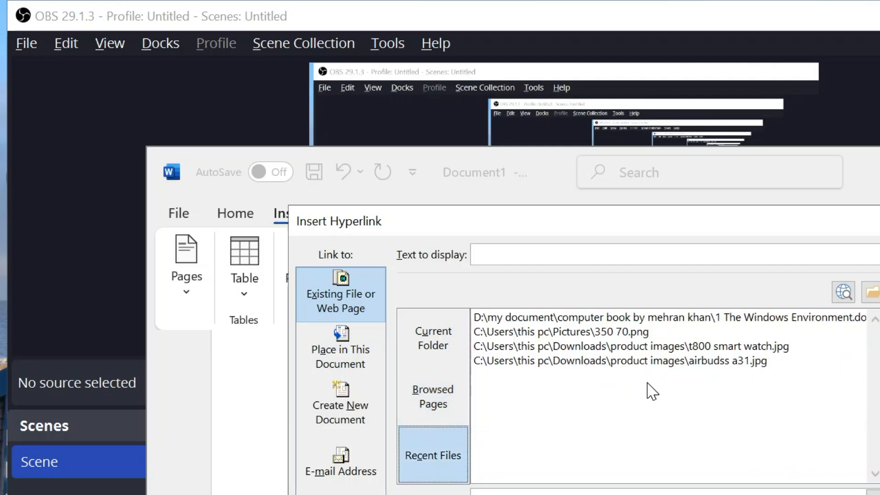
pyautogui.hotkey('alt', 'u')
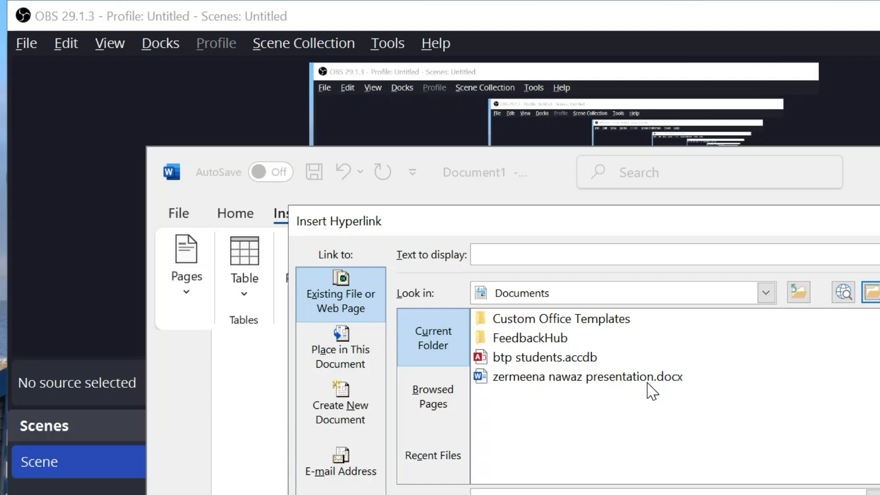
pyautogui.press('Return')
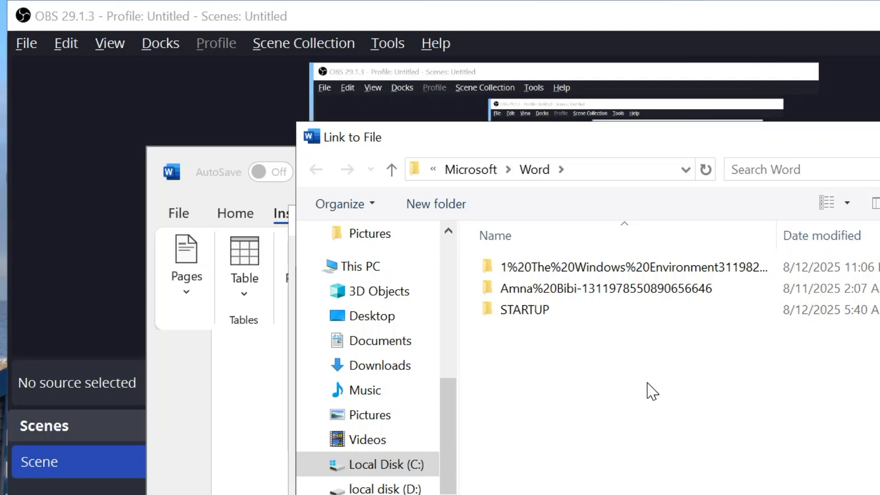
pyautogui.press('Down')
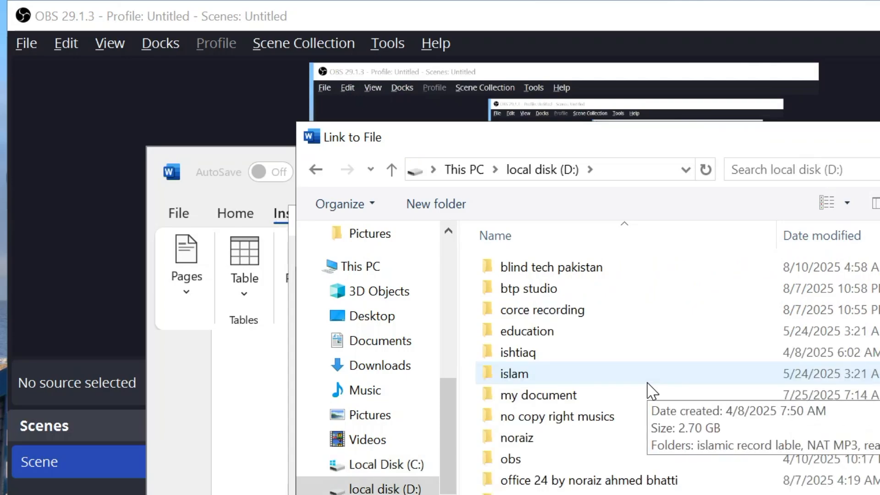
pyautogui.press('Tab')
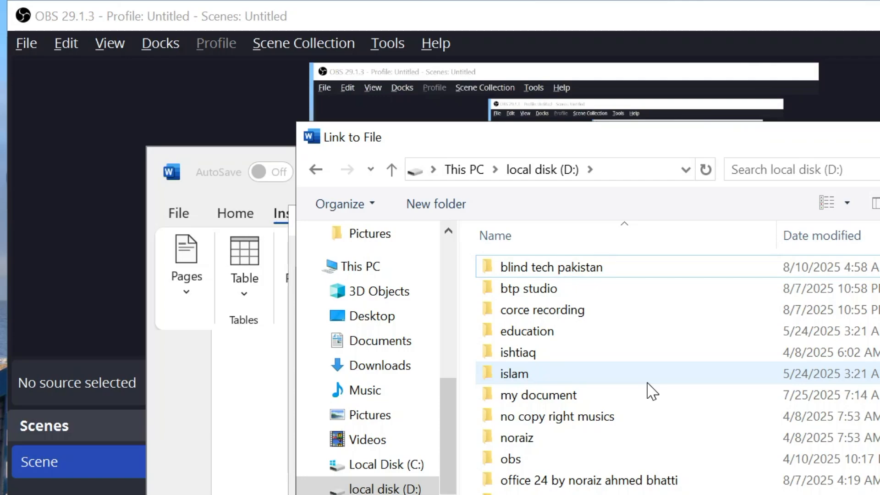
pyautogui.doubleClick(651, 392)
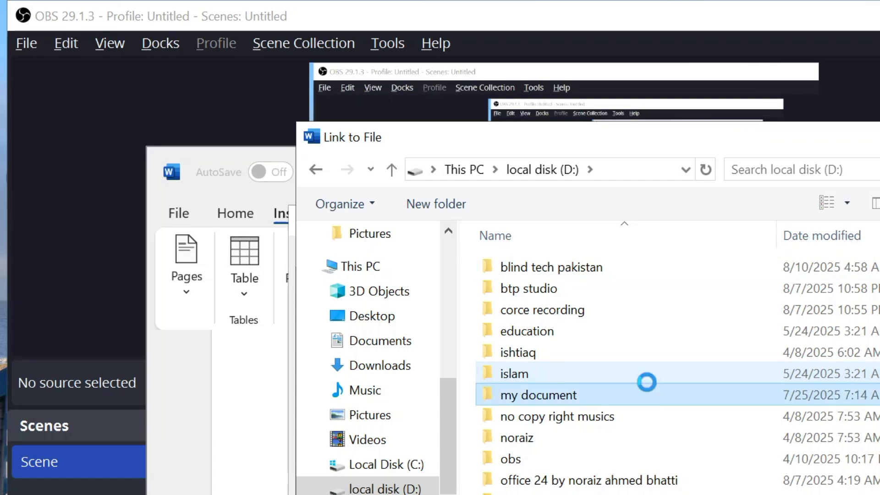
# Set the file type filter to All Files (*.*) for the "my document" folder
pyautogui.press('Down')
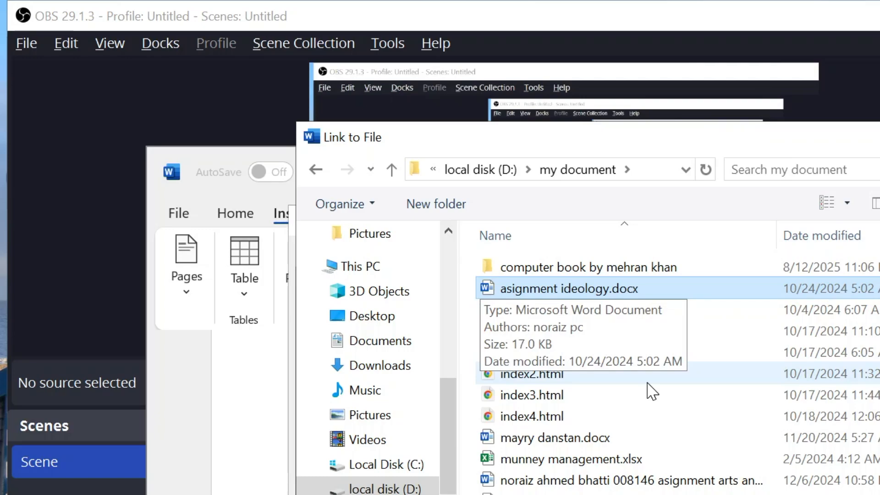
pyautogui.press('Tab')
pyautogui.press('Tab')
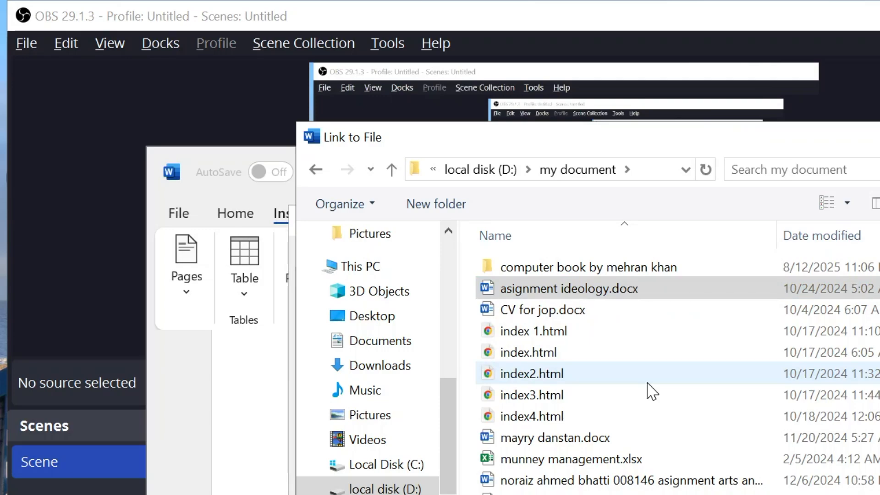
pyautogui.hotkey('alt', 'Down')
pyautogui.press('Up')
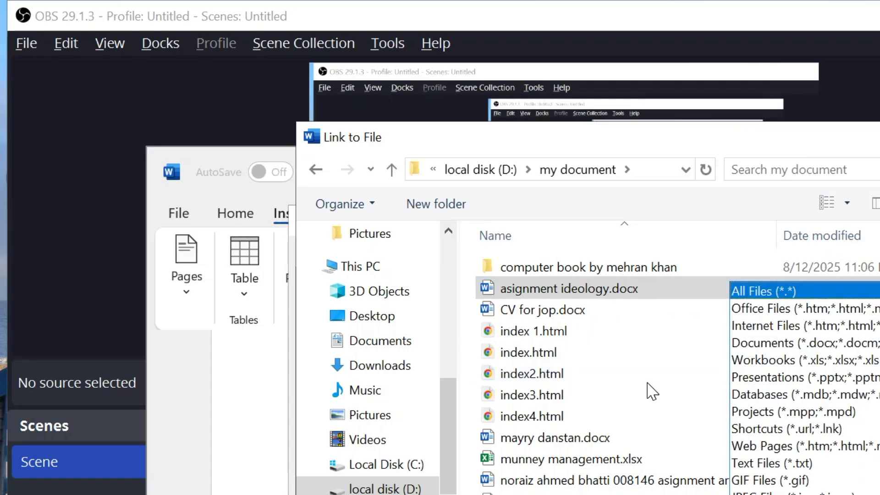
pyautogui.press('Return')
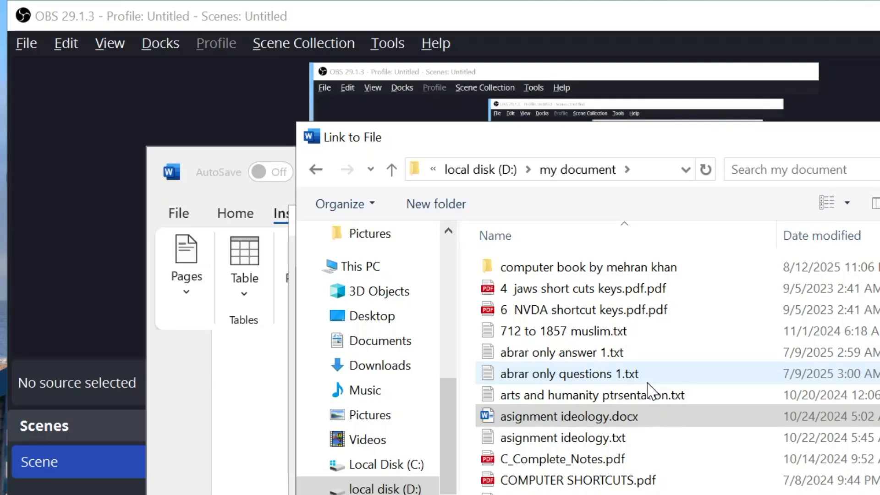
pyautogui.hotkey('shift', 'Tab')
pyautogui.hotkey('shift', 'Tab')
pyautogui.press('Down')
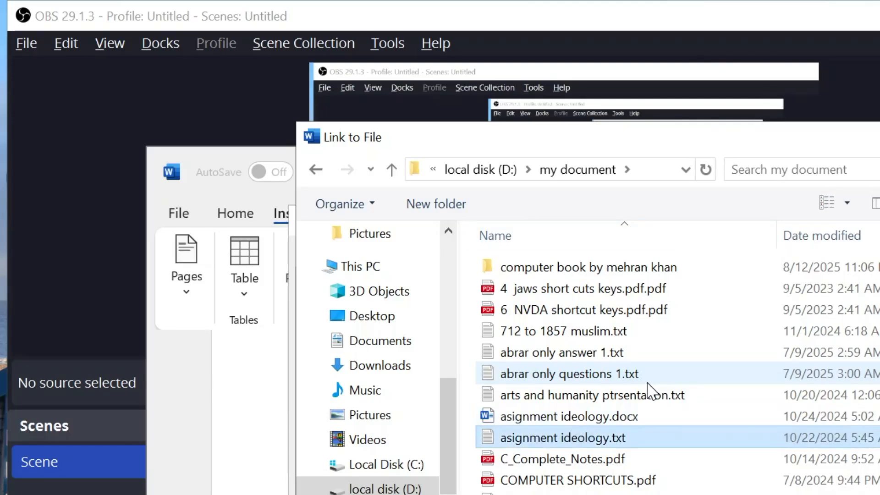
pyautogui.write('py')
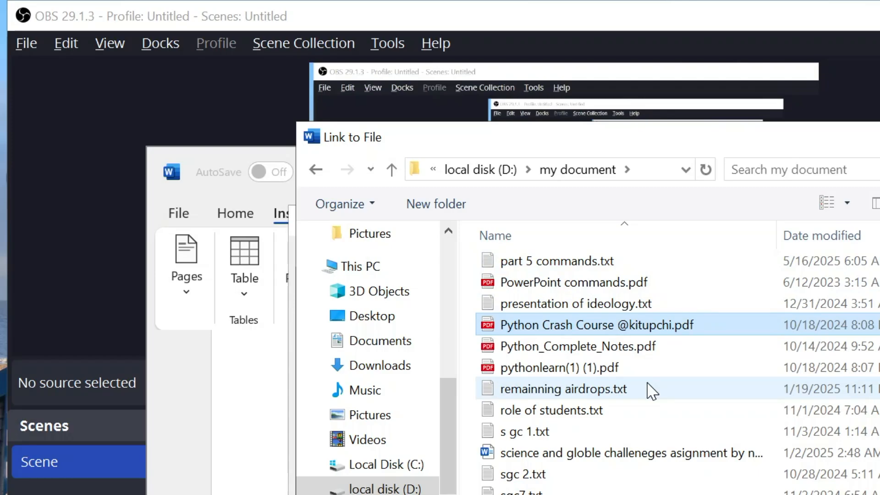
pyautogui.press('Return')
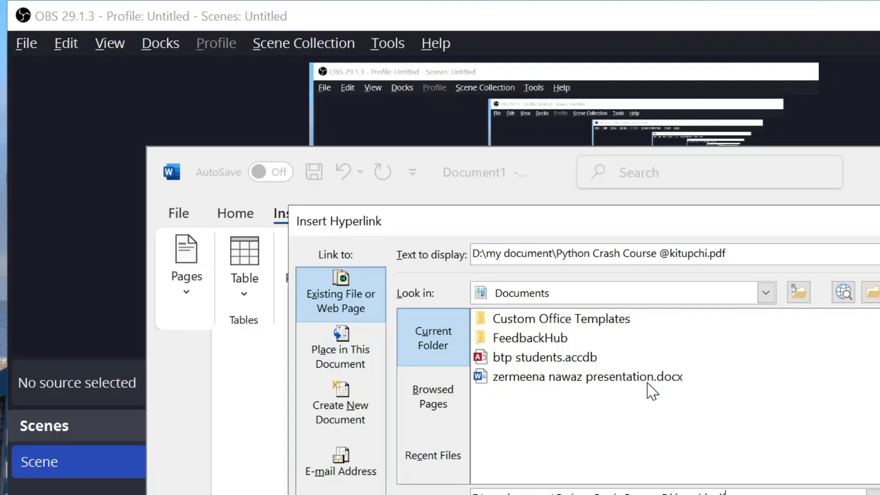
# Replace the PDF link's display text with "learn python with us" and insert the link
pyautogui.press('Tab')
pyautogui.press('Tab')
pyautogui.press('Tab')
pyautogui.press('Tab')
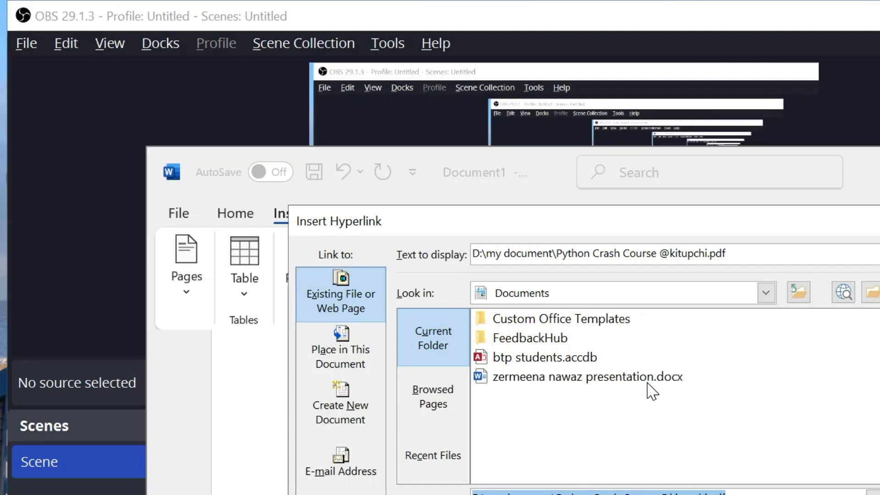
pyautogui.hotkey('alt', 't')
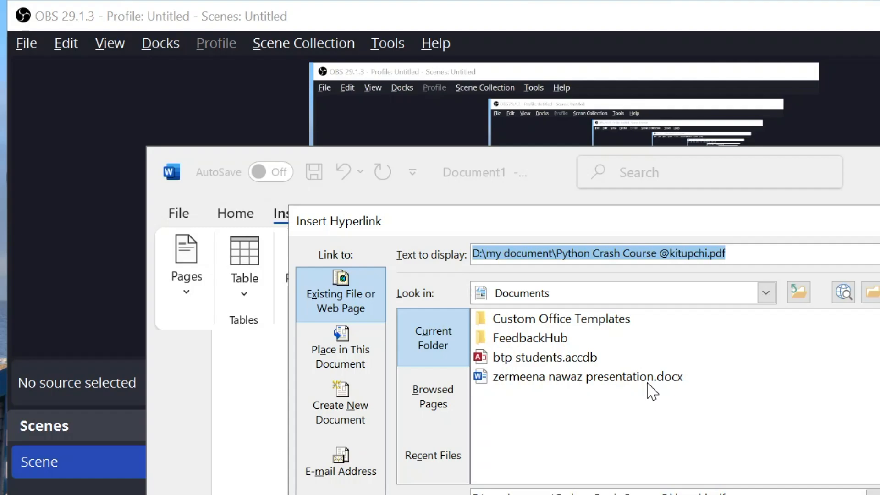
pyautogui.press('BackSpace')
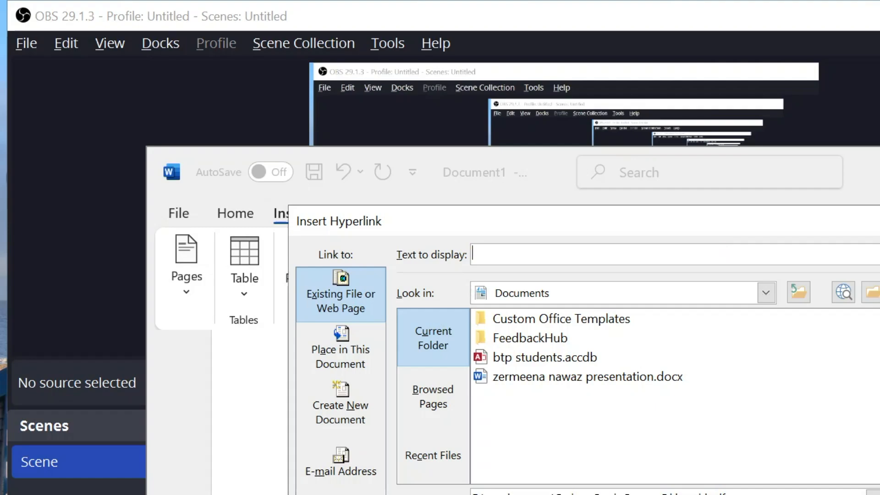
pyautogui.write('learn python with us')
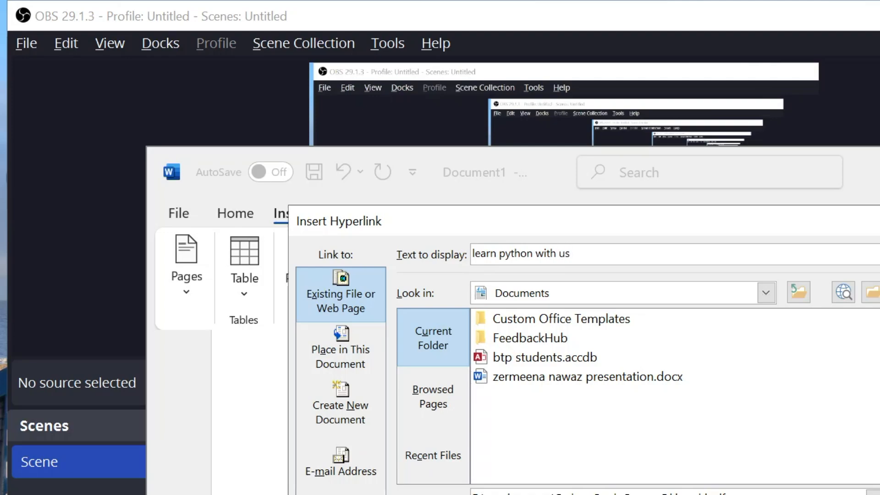
pyautogui.press('Return')
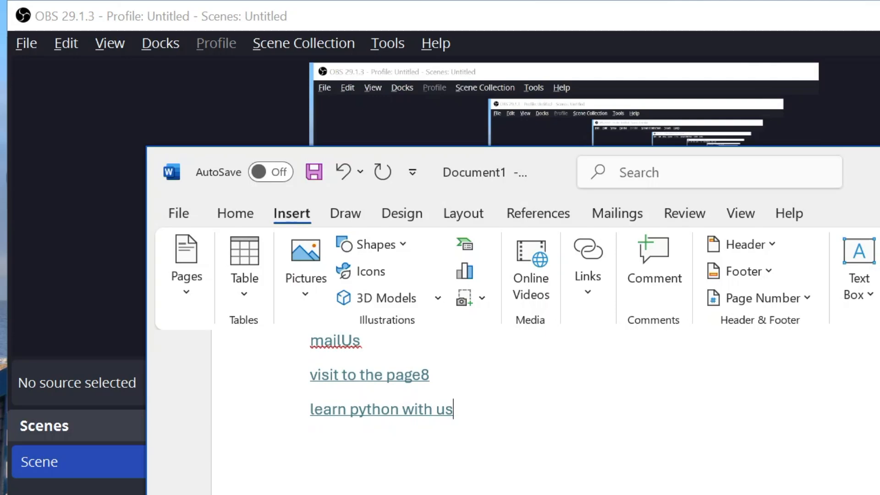
# From the start of the document, list all its links and follow the "visit to the page8" link
pyautogui.hotkey('ctrl', 'Home')
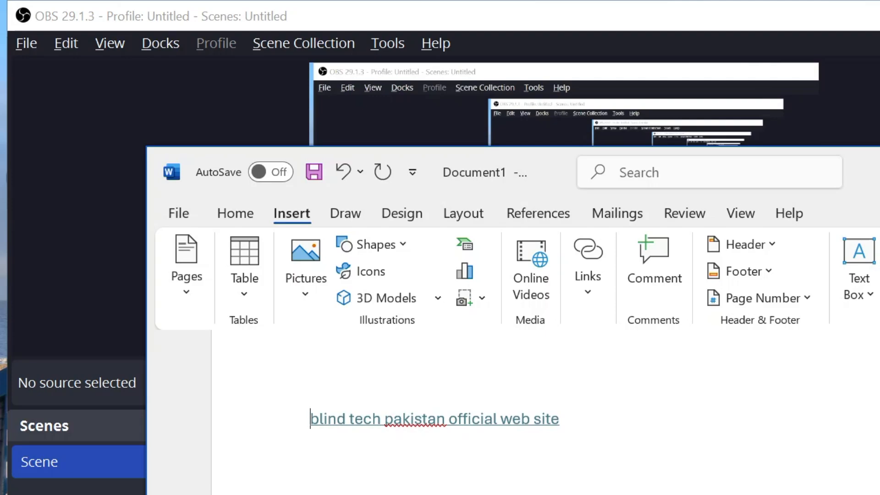
pyautogui.press('Insert+F7')
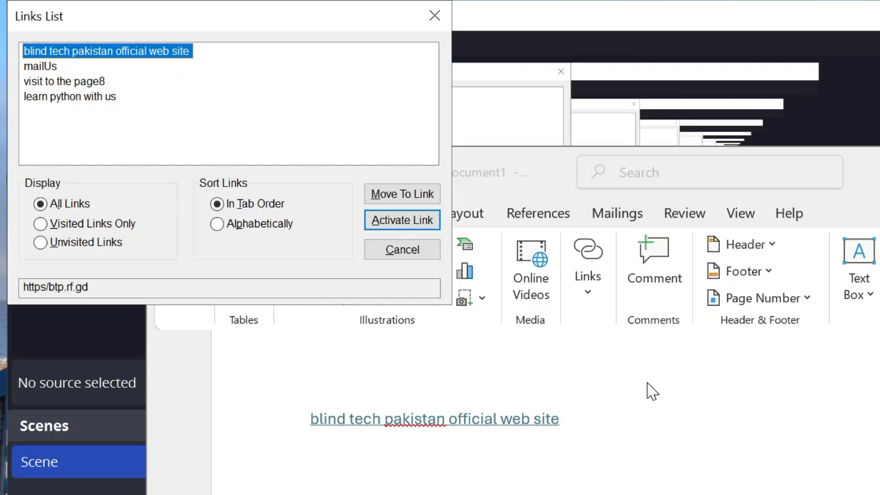
pyautogui.press('Down')
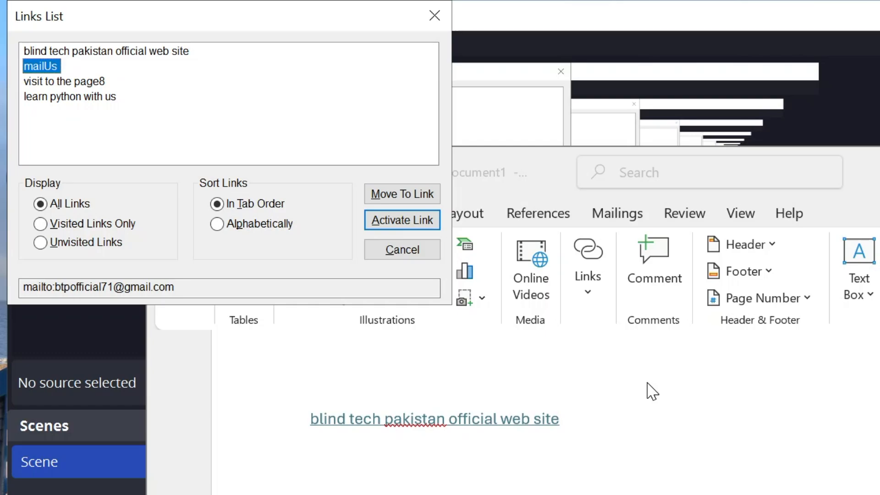
pyautogui.press('Down')
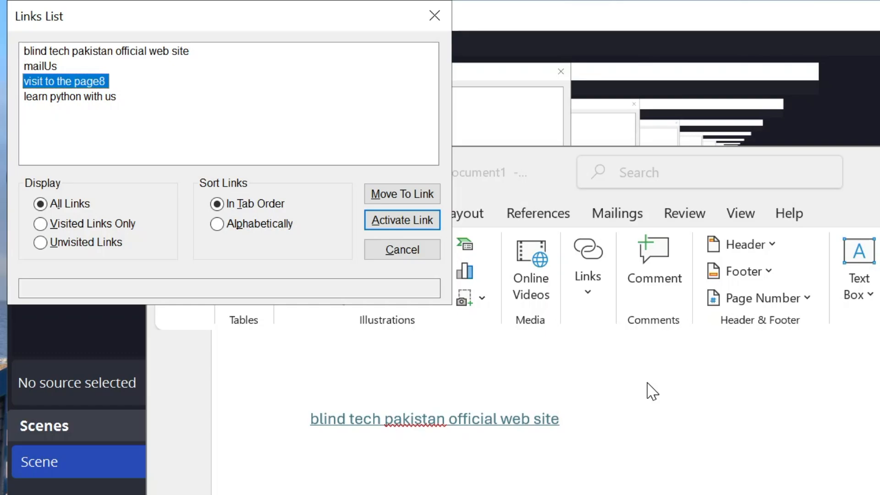
pyautogui.press('Return')
pyautogui.press('Insert+F4')
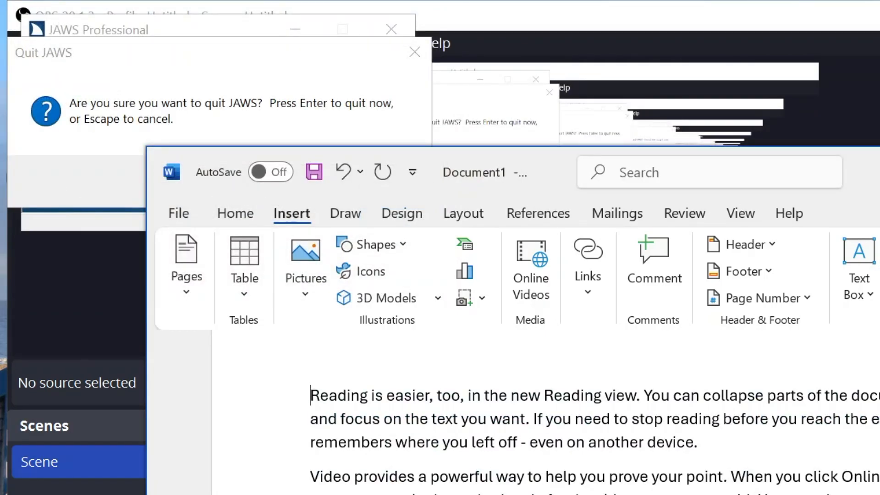
# Return to the document's start, follow "learn python with us" from the list of links, allow the PDF to open and close it
pyautogui.hotkey('ctrl', 'Home')
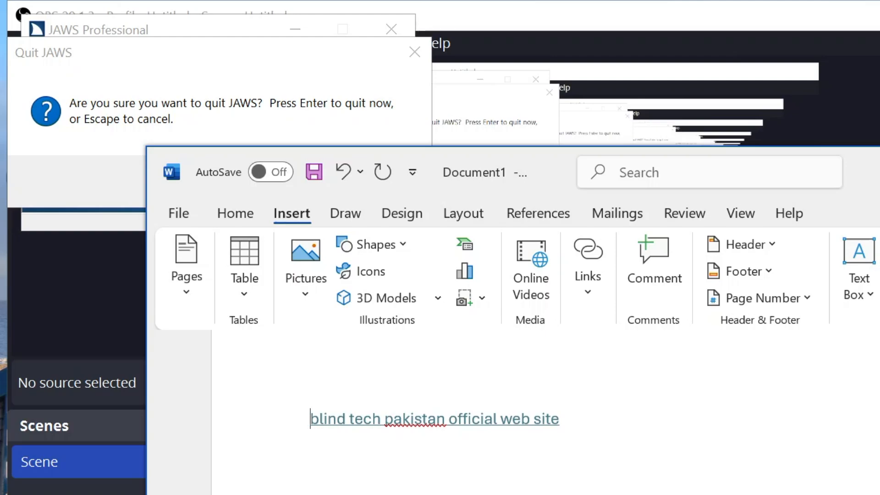
pyautogui.press('Insert+F7')
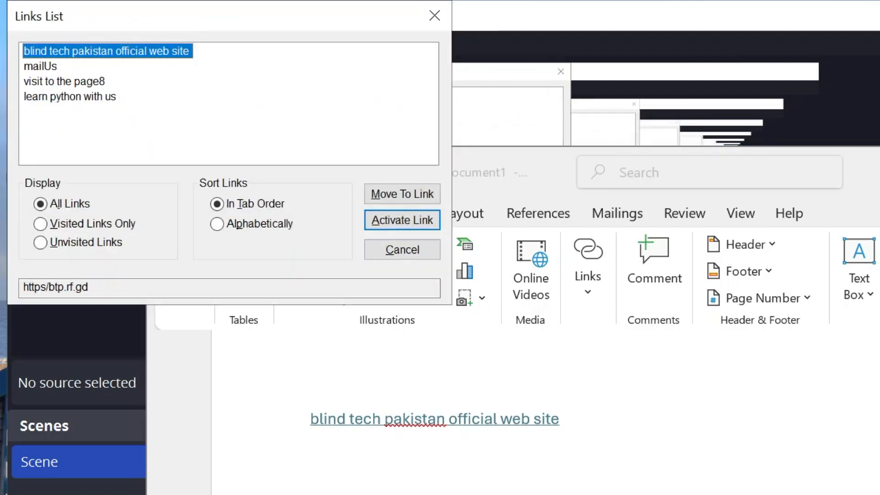
pyautogui.press('Down')
pyautogui.press('Down')
pyautogui.press('Down')
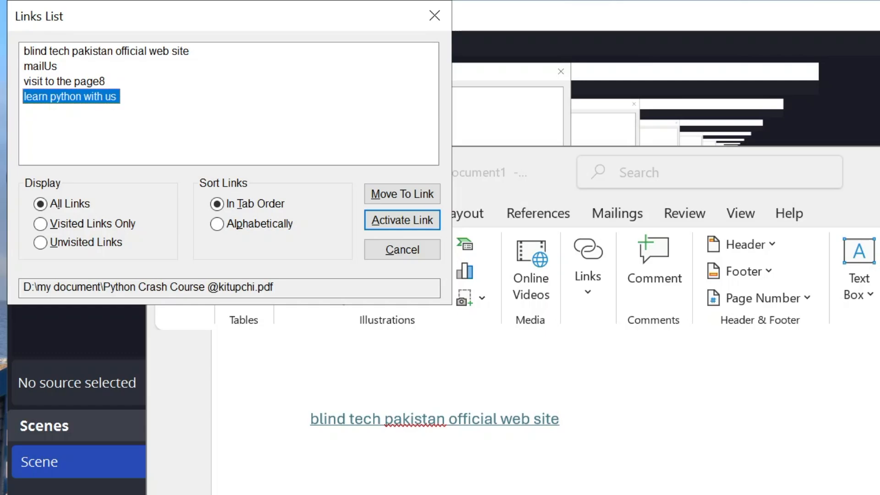
pyautogui.press('Return')
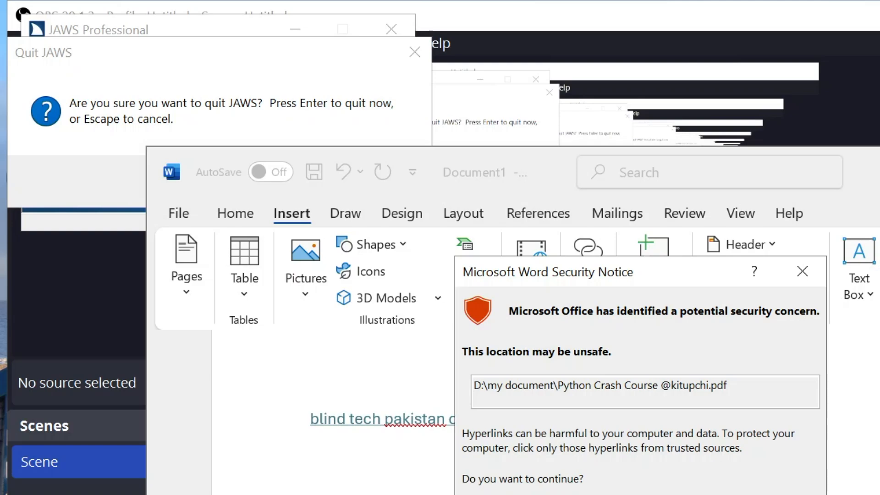
pyautogui.press('Return')
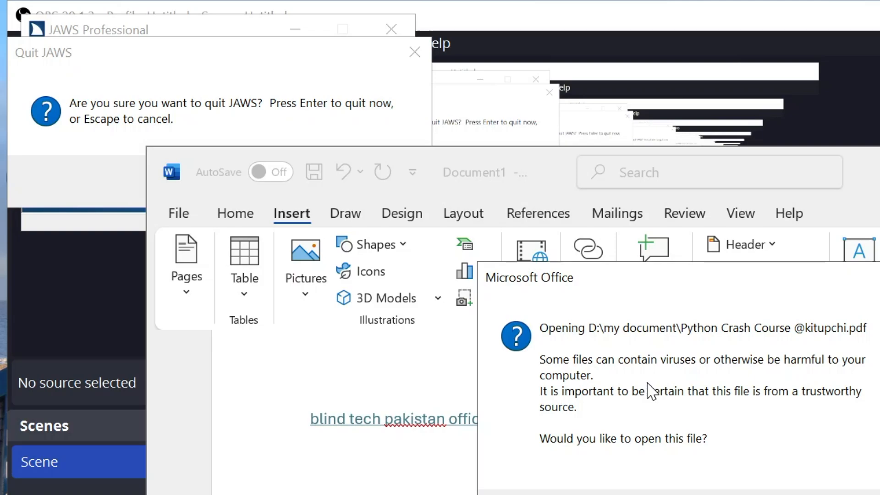
pyautogui.press('Return')
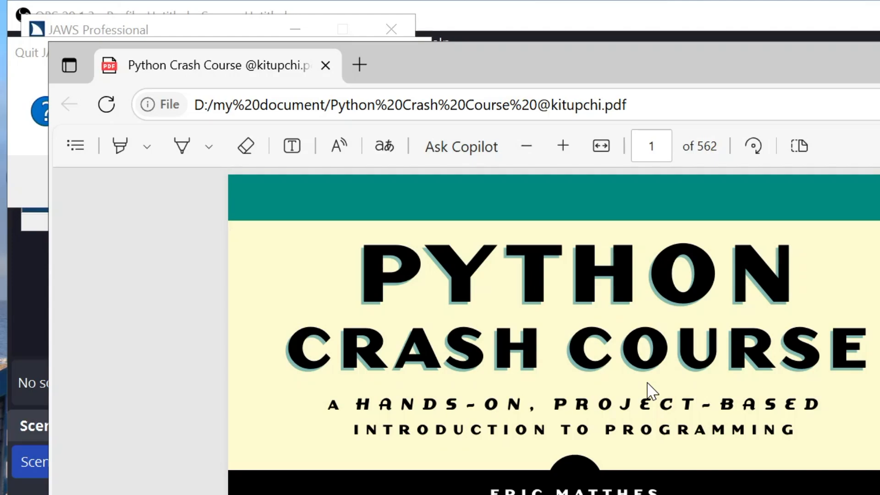
pyautogui.hotkey('alt', 'F4')
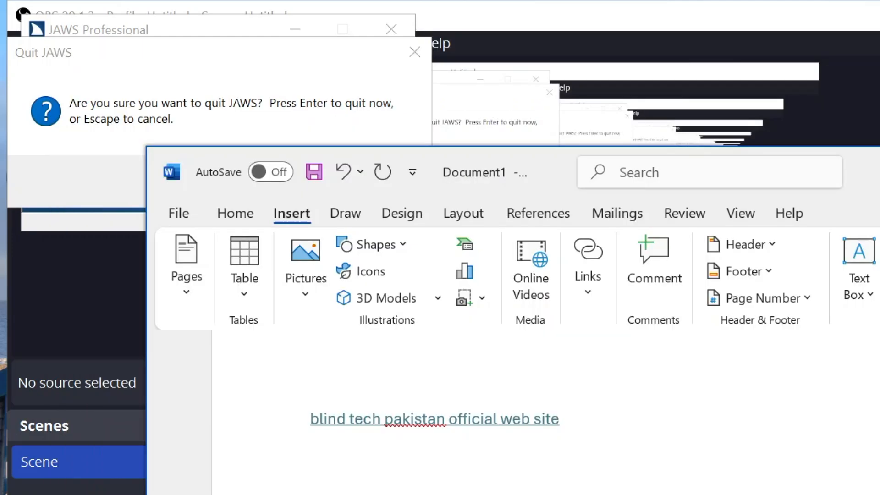